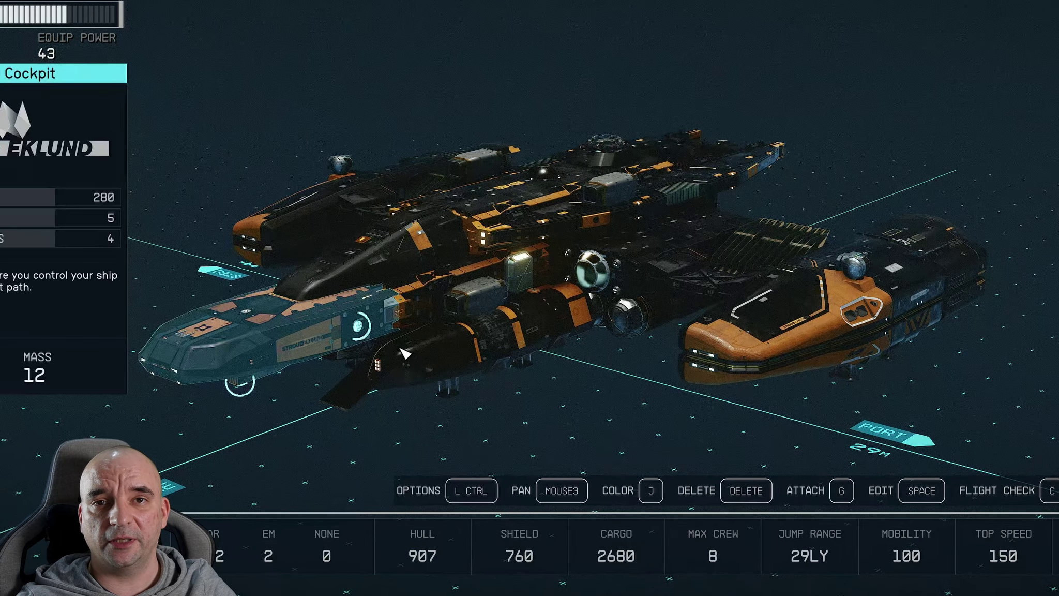
# Drag the cockpit module to a new valid position on the ship and accept attaching it
pyautogui.click(421, 356)
pyautogui.moveTo(421, 357); pyautogui.dragTo(455, 366)
pyautogui.click(556, 371)
pyautogui.press('space')
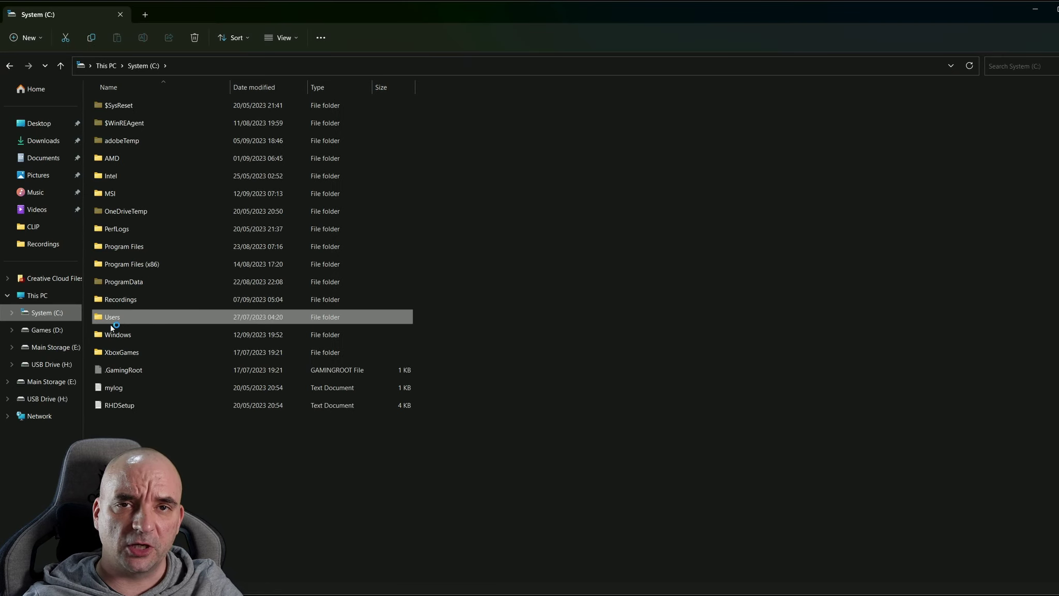
# Go to the Documents\My Games\Starfield folder via Users and the home folder
pyautogui.click(119, 317)
pyautogui.doubleClick(147, 316)
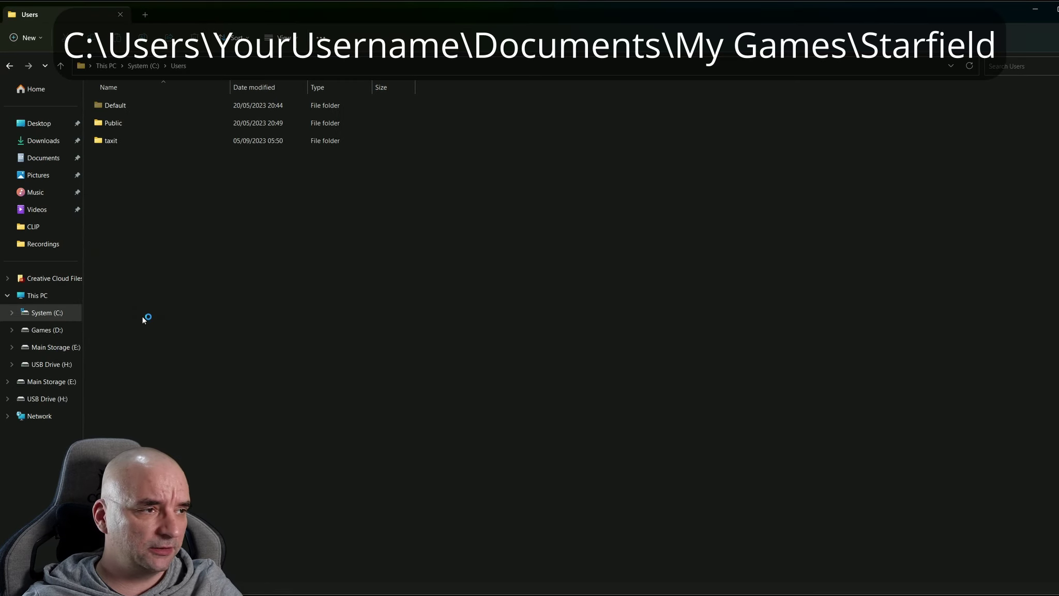
pyautogui.click(127, 142)
pyautogui.doubleClick(126, 143)
pyautogui.click(135, 199)
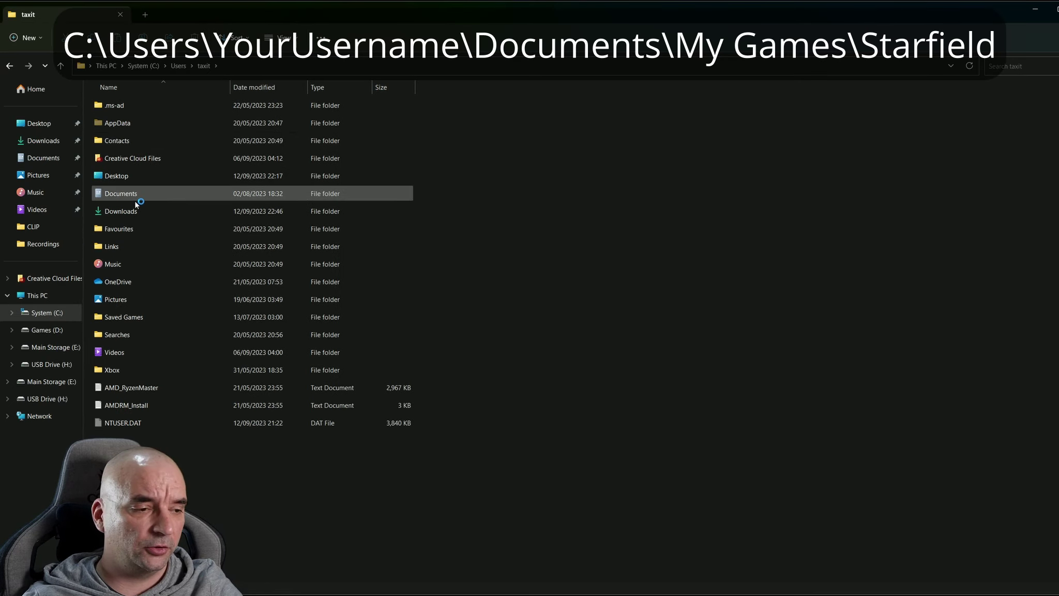
pyautogui.doubleClick(137, 198)
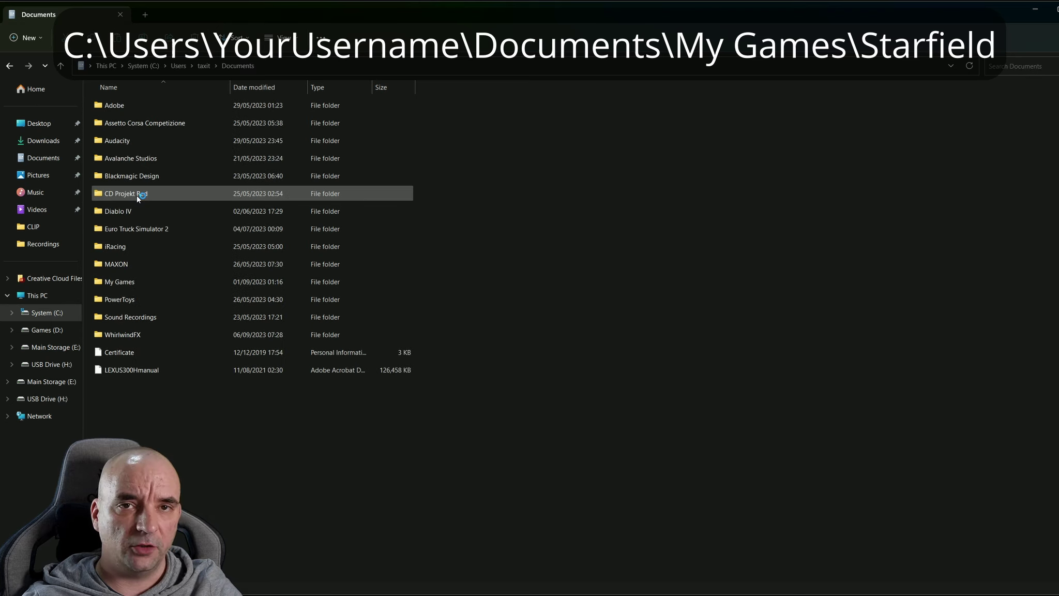
pyautogui.click(133, 284)
pyautogui.doubleClick(133, 284)
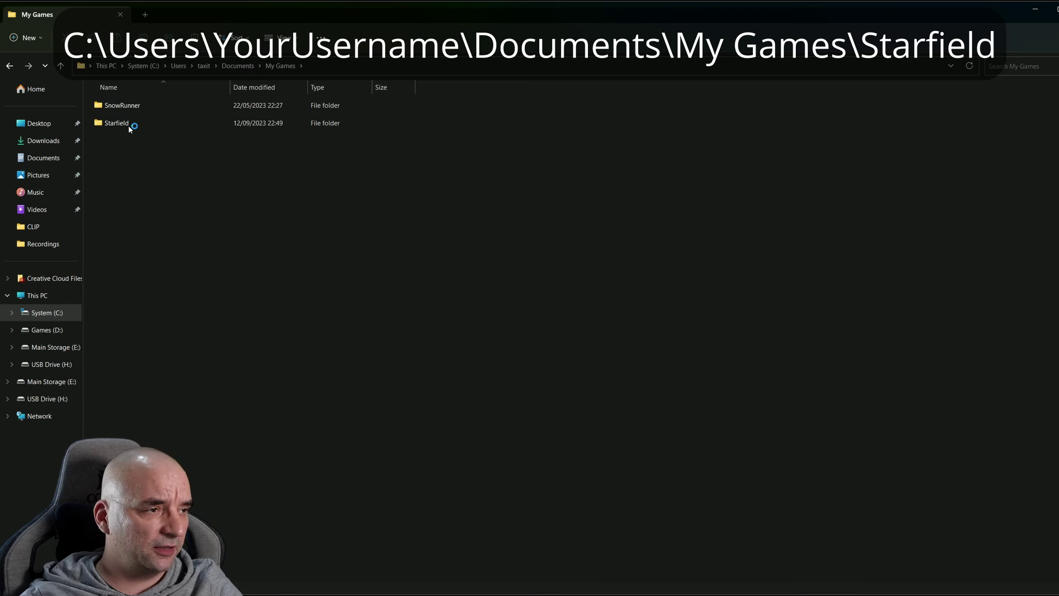
pyautogui.click(128, 126)
pyautogui.doubleClick(128, 124)
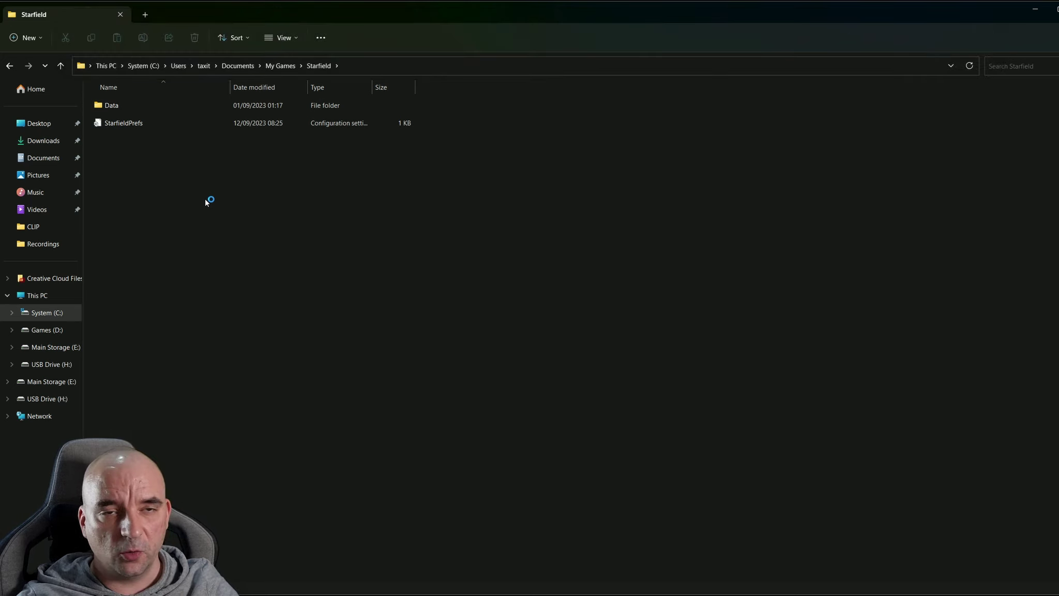
# Create a new blank text document named StarfieldCustom in the folder
pyautogui.rightClick(205, 199)
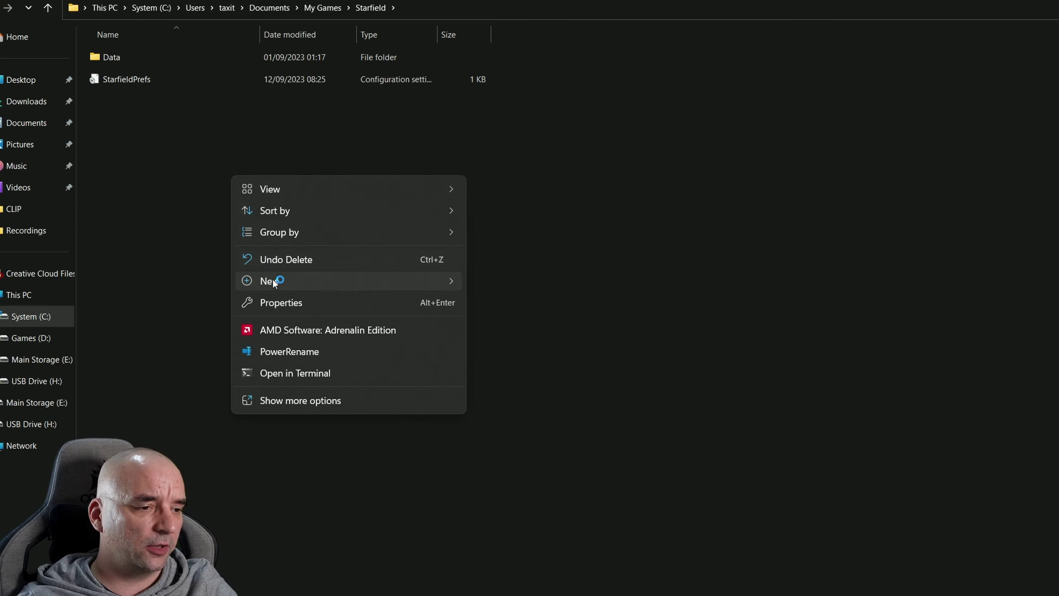
pyautogui.moveTo(309, 286)
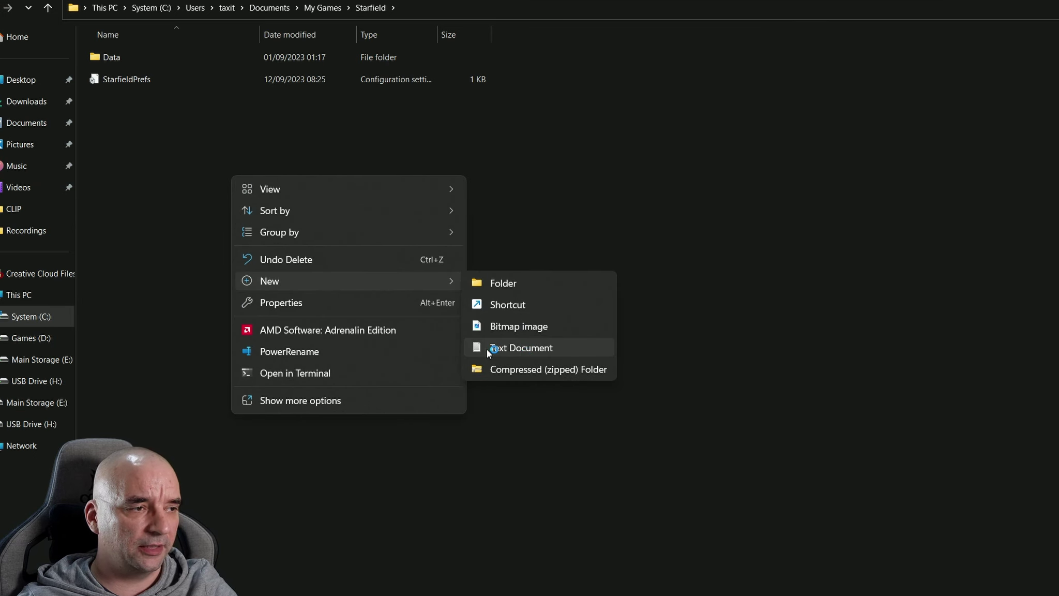
pyautogui.click(538, 350)
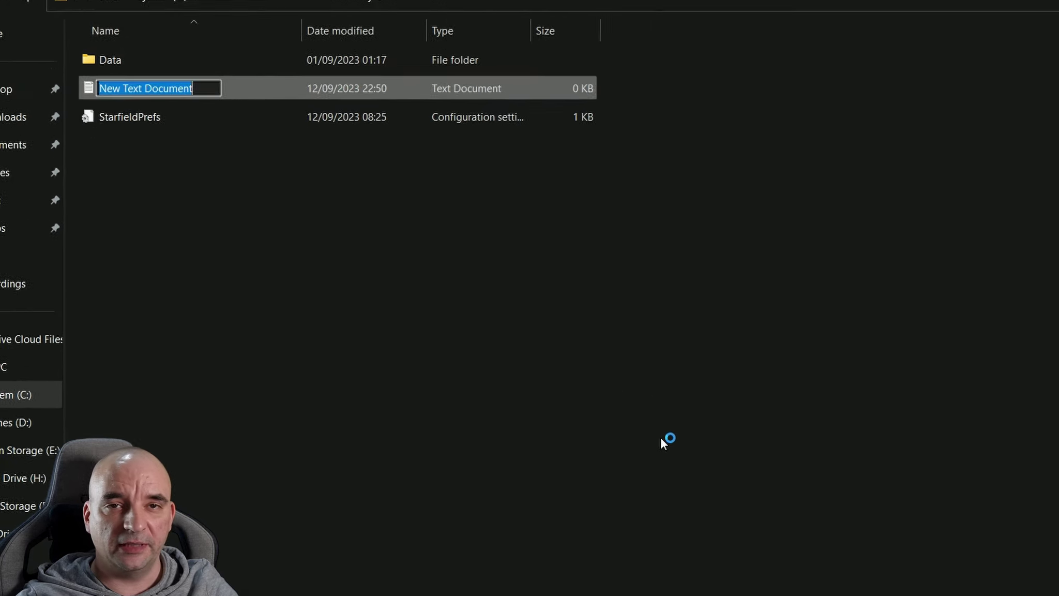
pyautogui.write('StarfieldCustom')
pyautogui.press('Return')
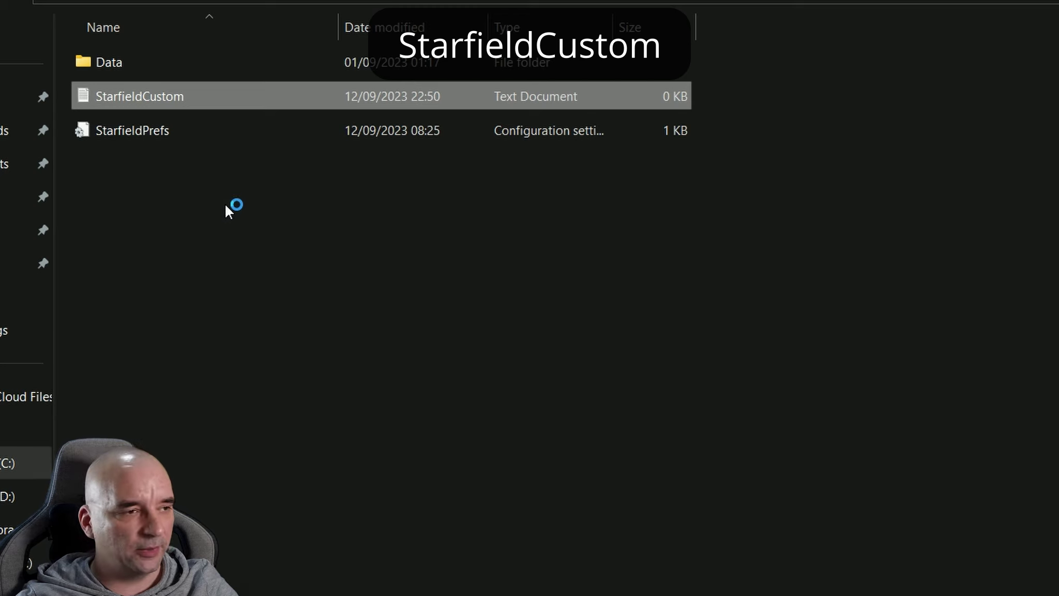
# Open StarfieldCustom in Notepad and paste the [Display], [Camera] and [Interface] INI lines
pyautogui.doubleClick(206, 98)
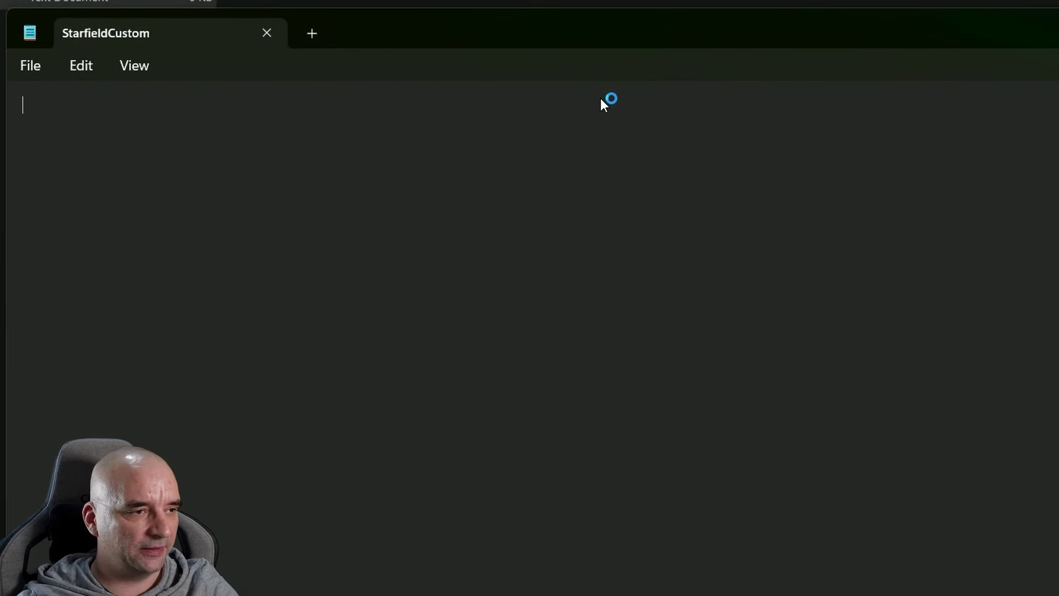
pyautogui.write('[Display] fWideAspectLimit=3.55556 [Camera] fFPWorldFOV=90 fTPWorldFOV=90 bMouseAcceleration=0 [Interface] fSafeZoneXWide=840')
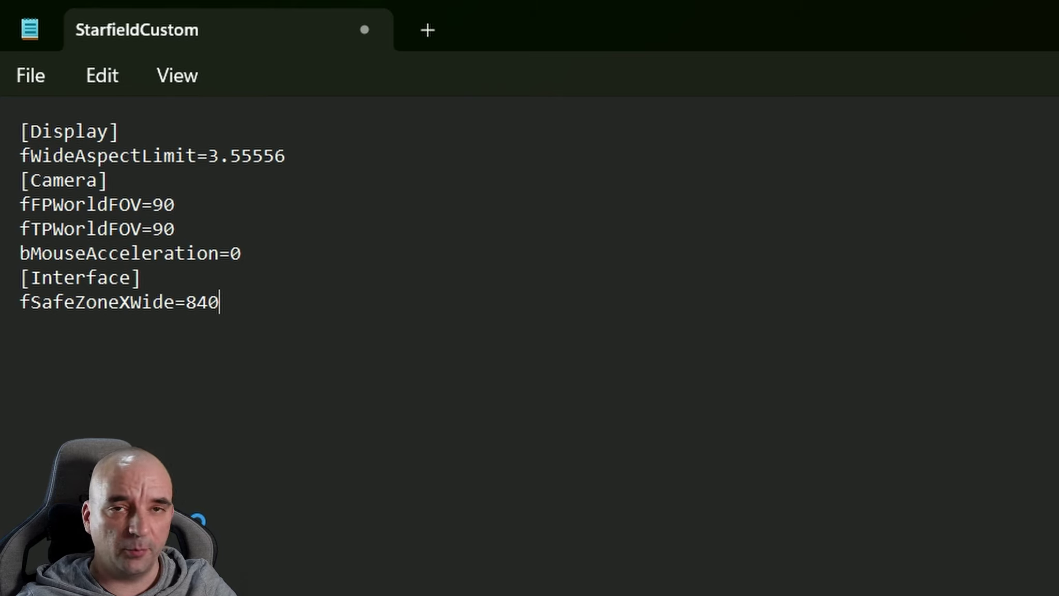
# Save as StarfieldCustom.ini with the file type set to All files
pyautogui.click(33, 80)
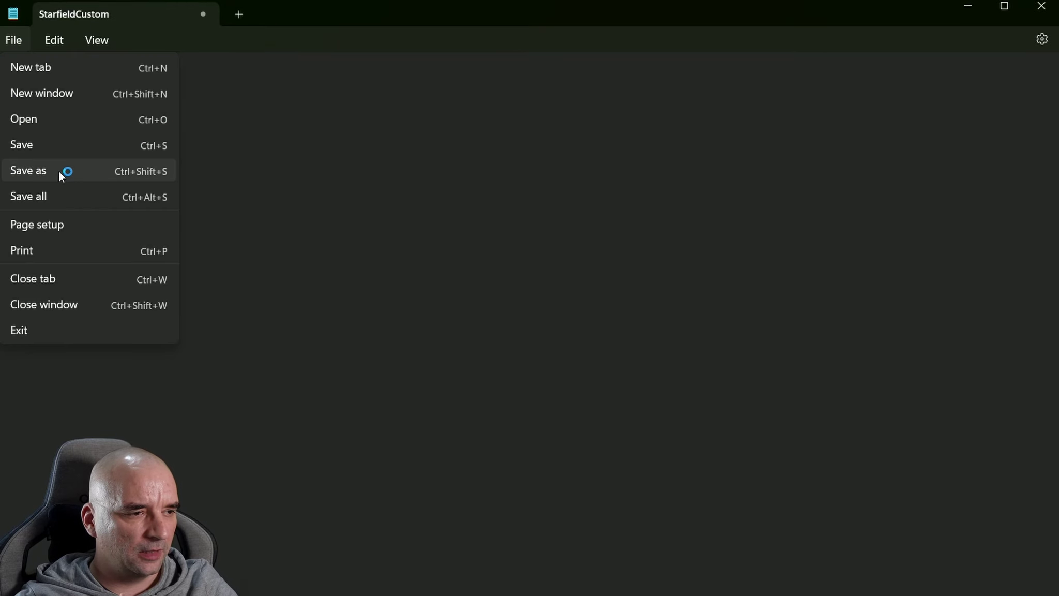
pyautogui.click(59, 171)
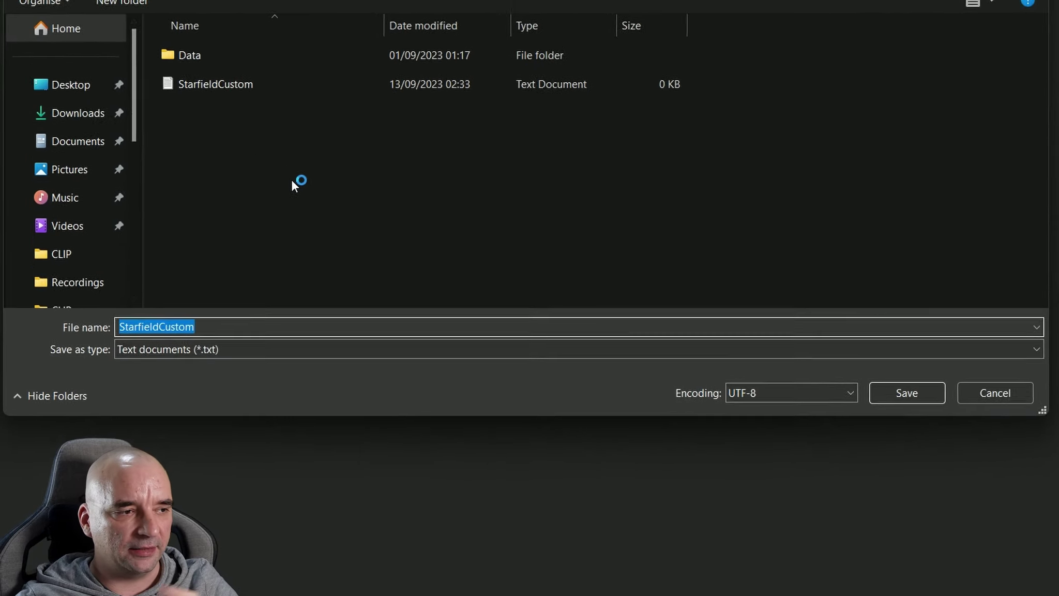
pyautogui.click(237, 320)
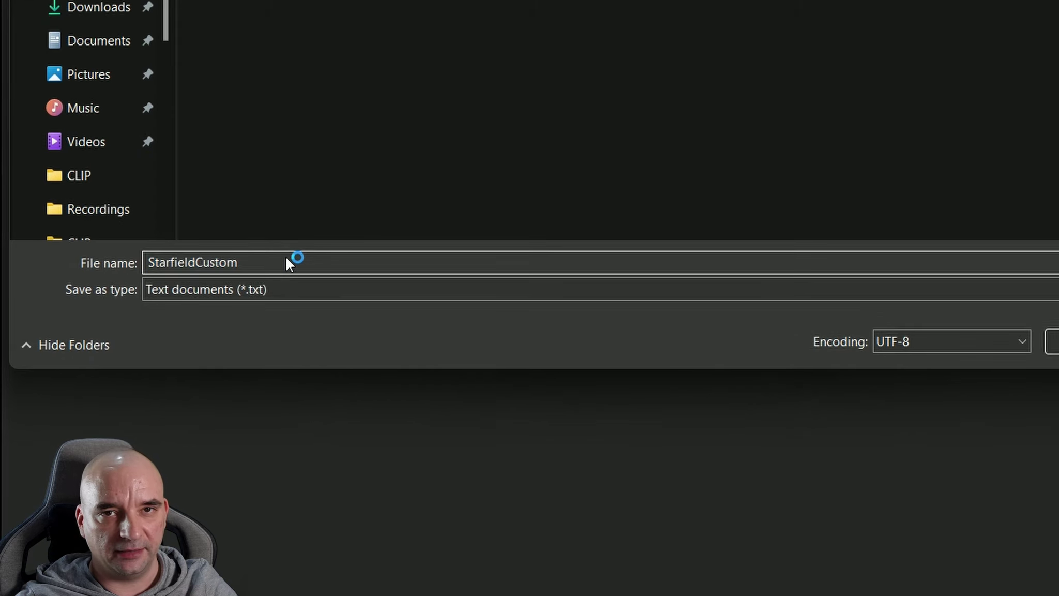
pyautogui.write('.ini')
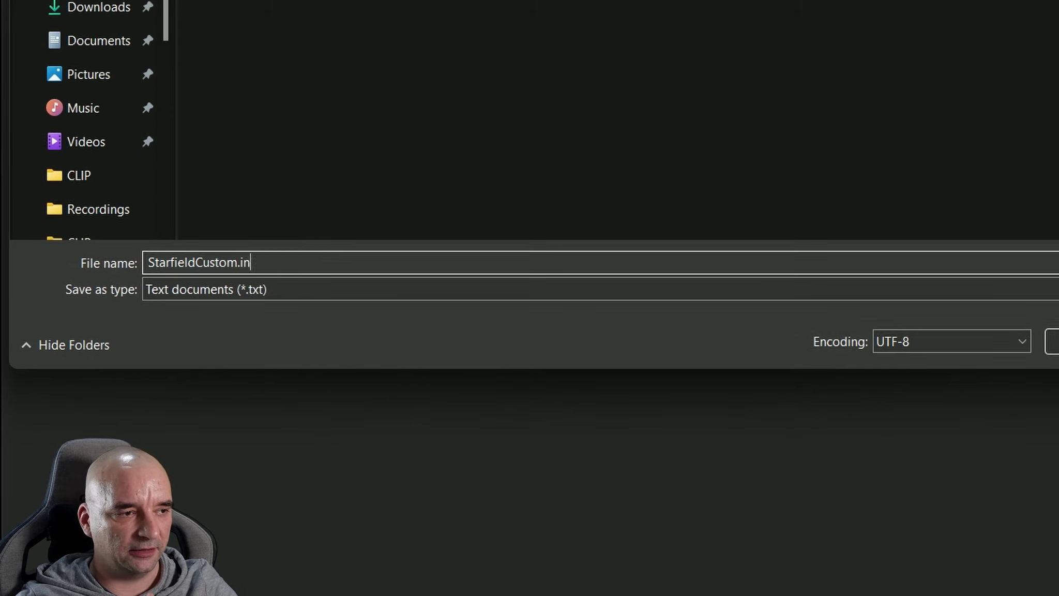
pyautogui.click(285, 288)
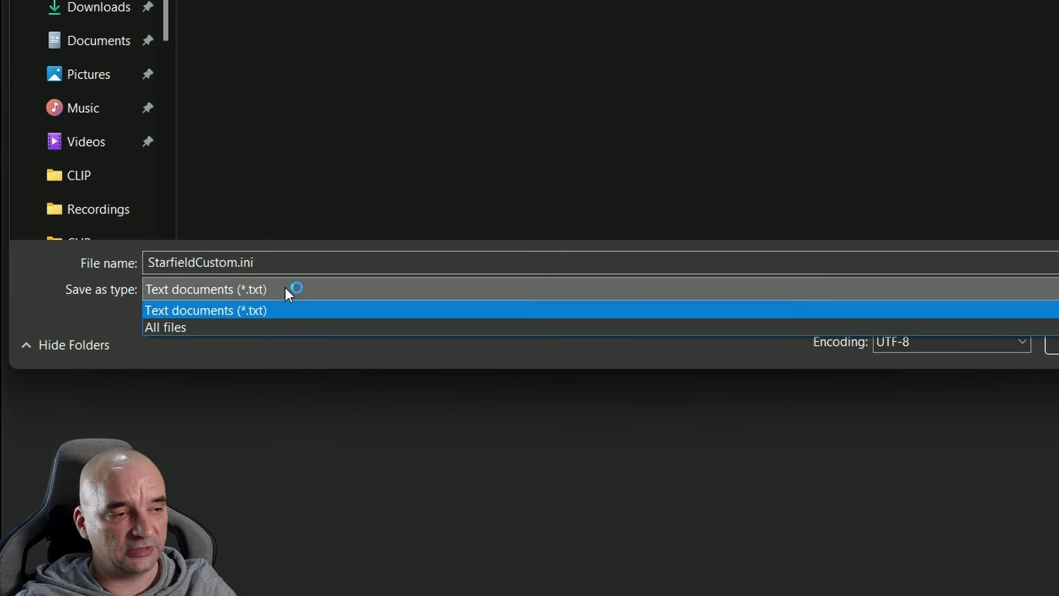
pyautogui.click(218, 325)
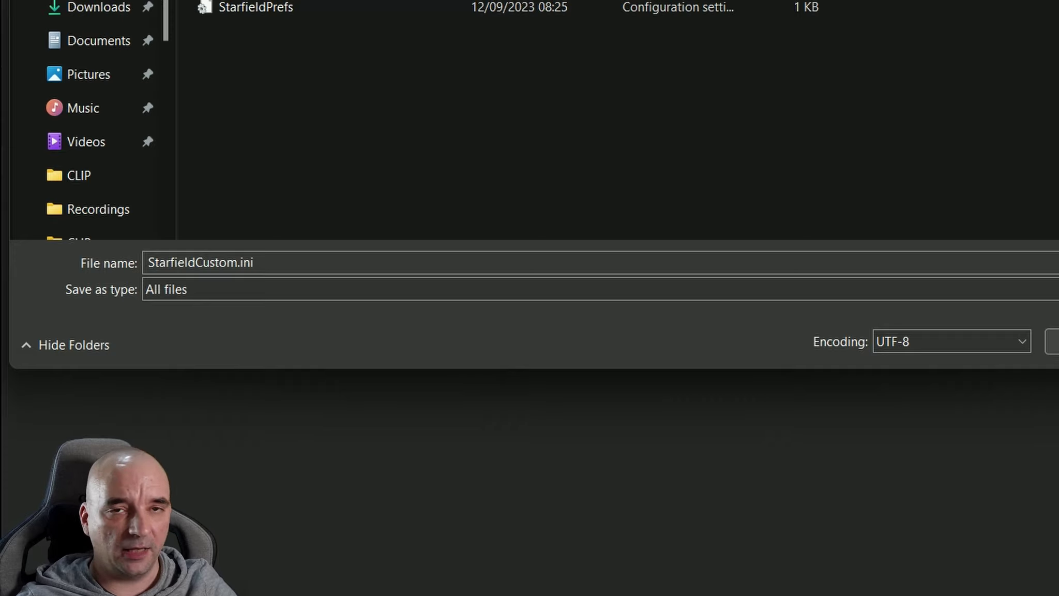
pyautogui.click(906, 423)
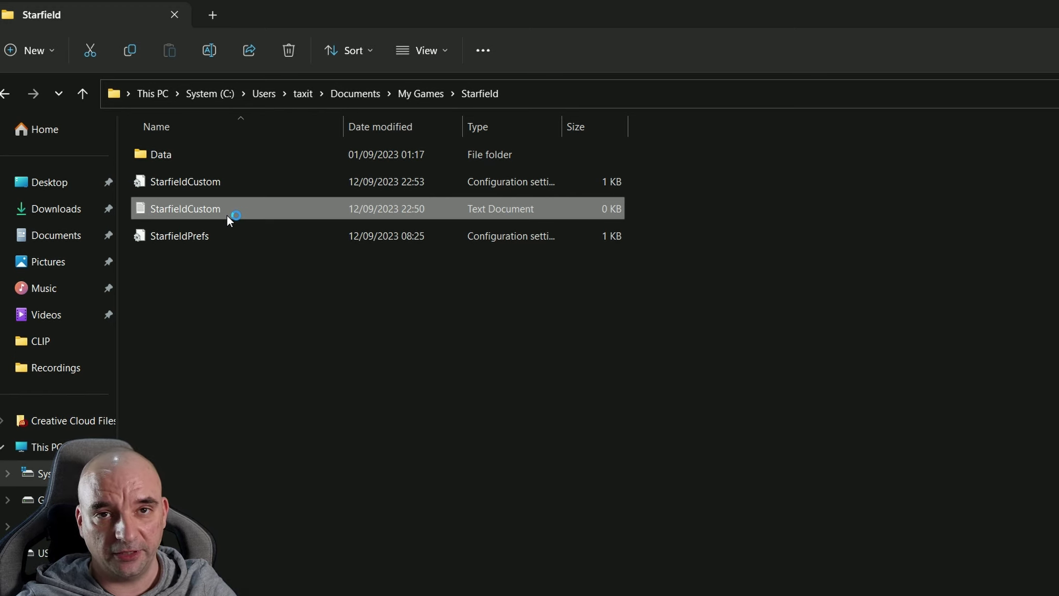
# Delete the 0 KB StarfieldCustom text document and widen the Type column
pyautogui.click(286, 51)
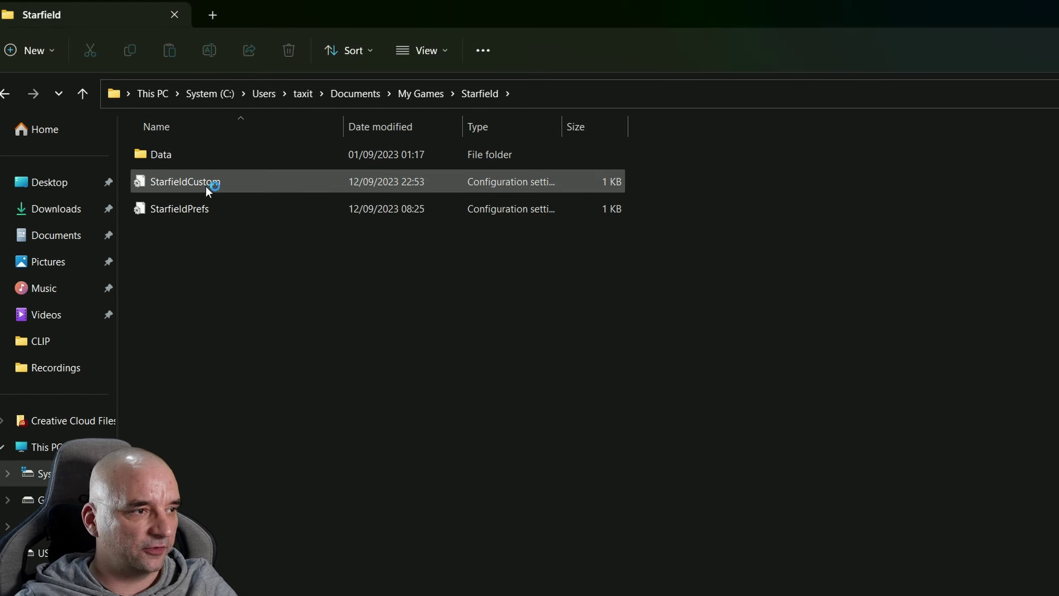
pyautogui.moveTo(200, 183)
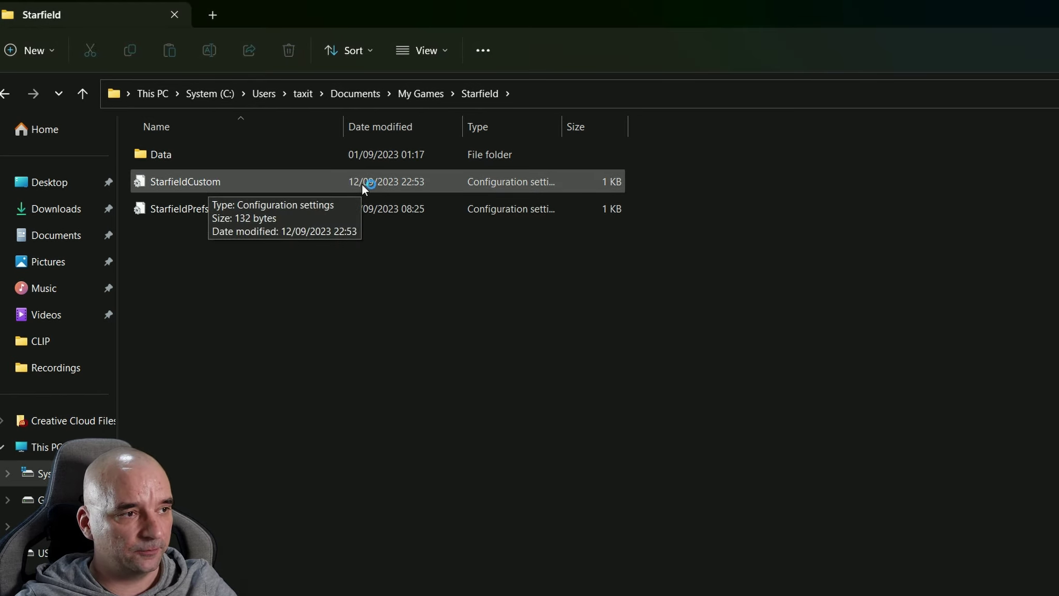
pyautogui.moveTo(562, 130); pyautogui.dragTo(636, 130)
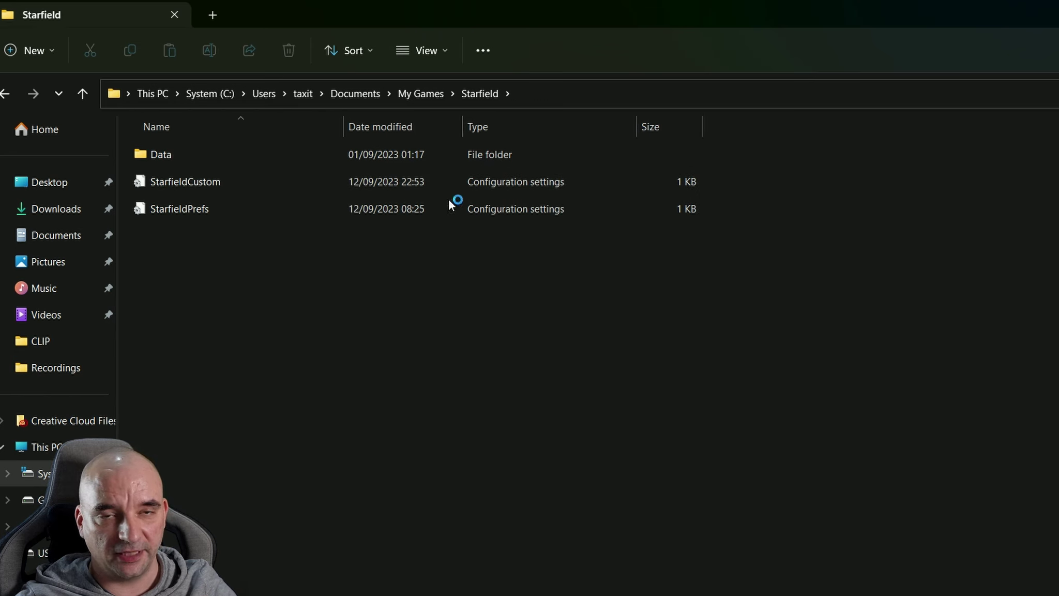
# Tick Read-only in StarfieldCustom.ini's Properties and apply it
pyautogui.rightClick(176, 186)
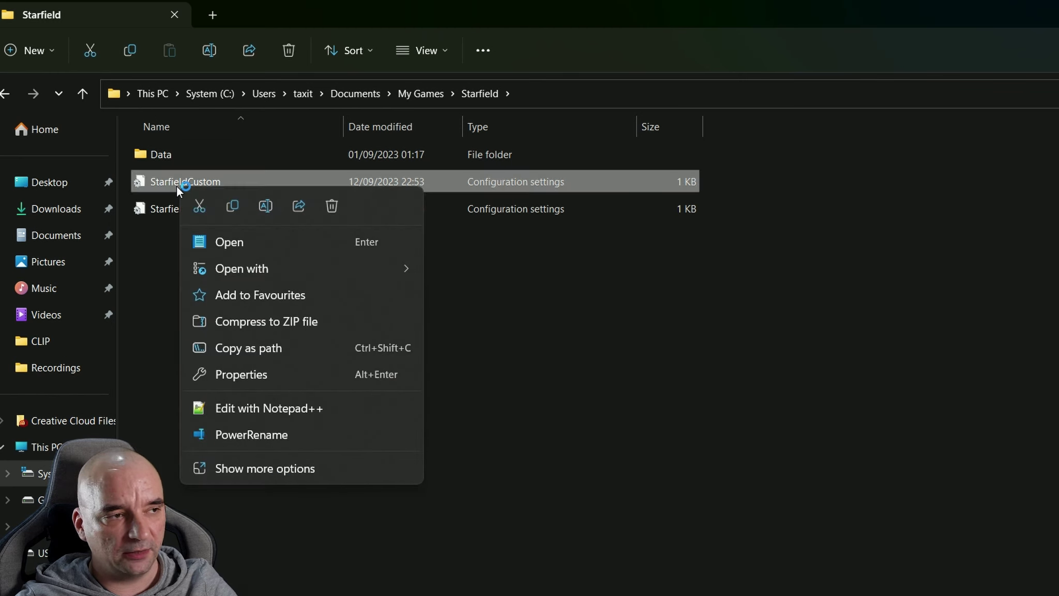
pyautogui.click(258, 374)
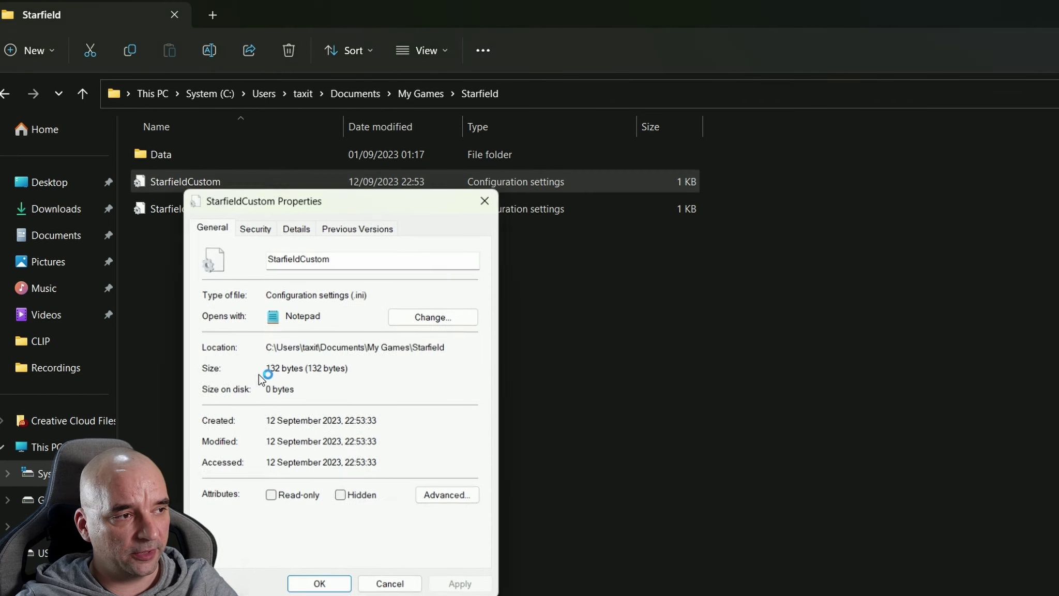
pyautogui.click(272, 497)
pyautogui.click(463, 586)
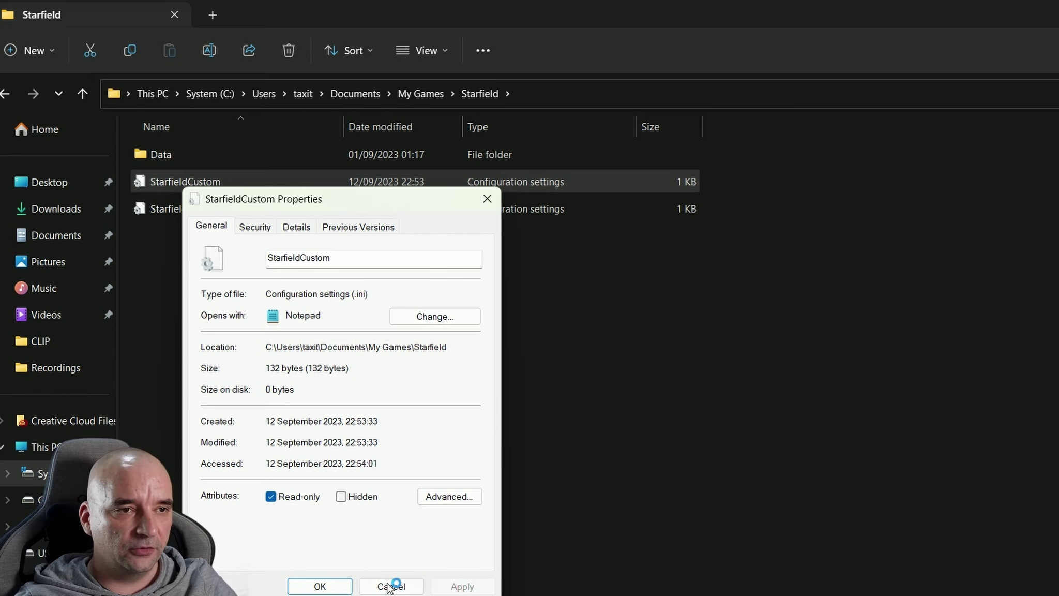
pyautogui.click(321, 587)
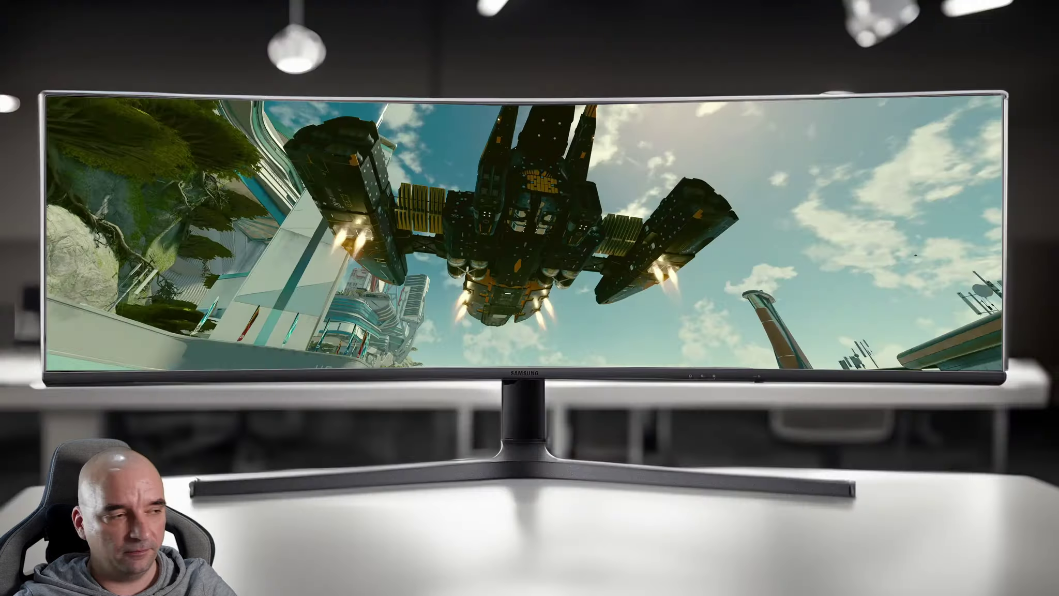